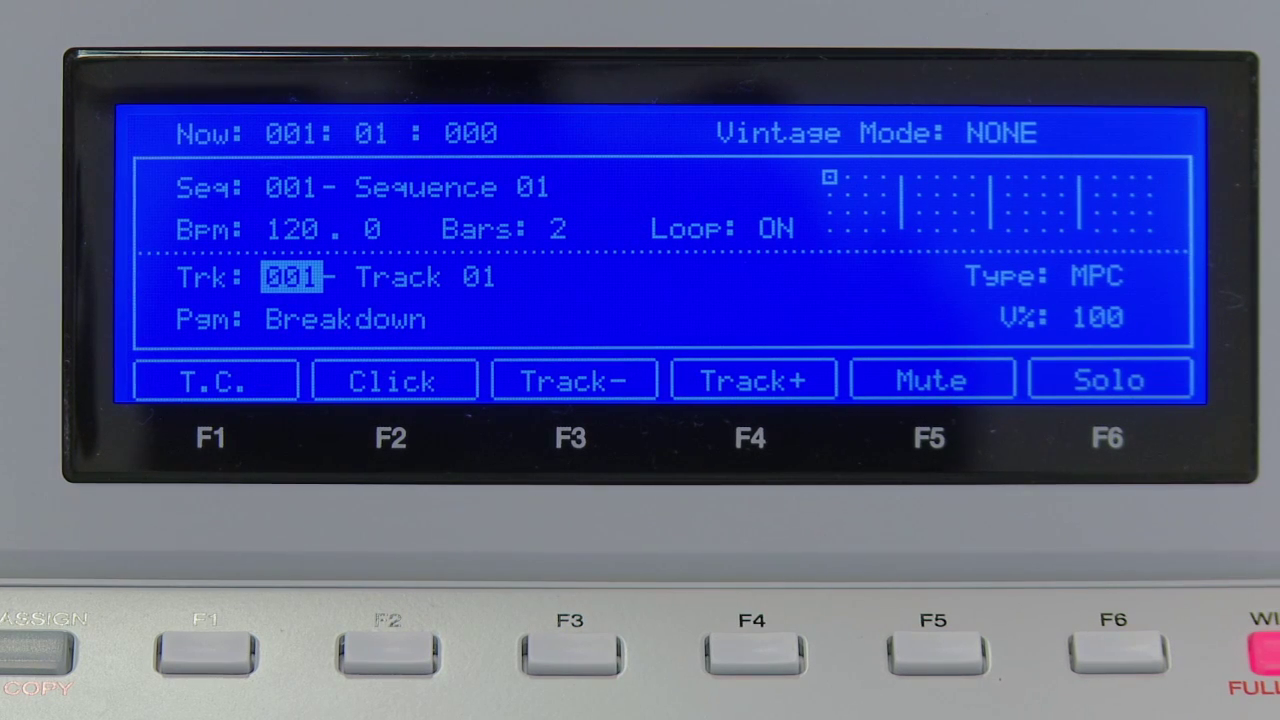
Set Track 01's type to PLUGIN and load The Wub as its plugin.
key("Right")
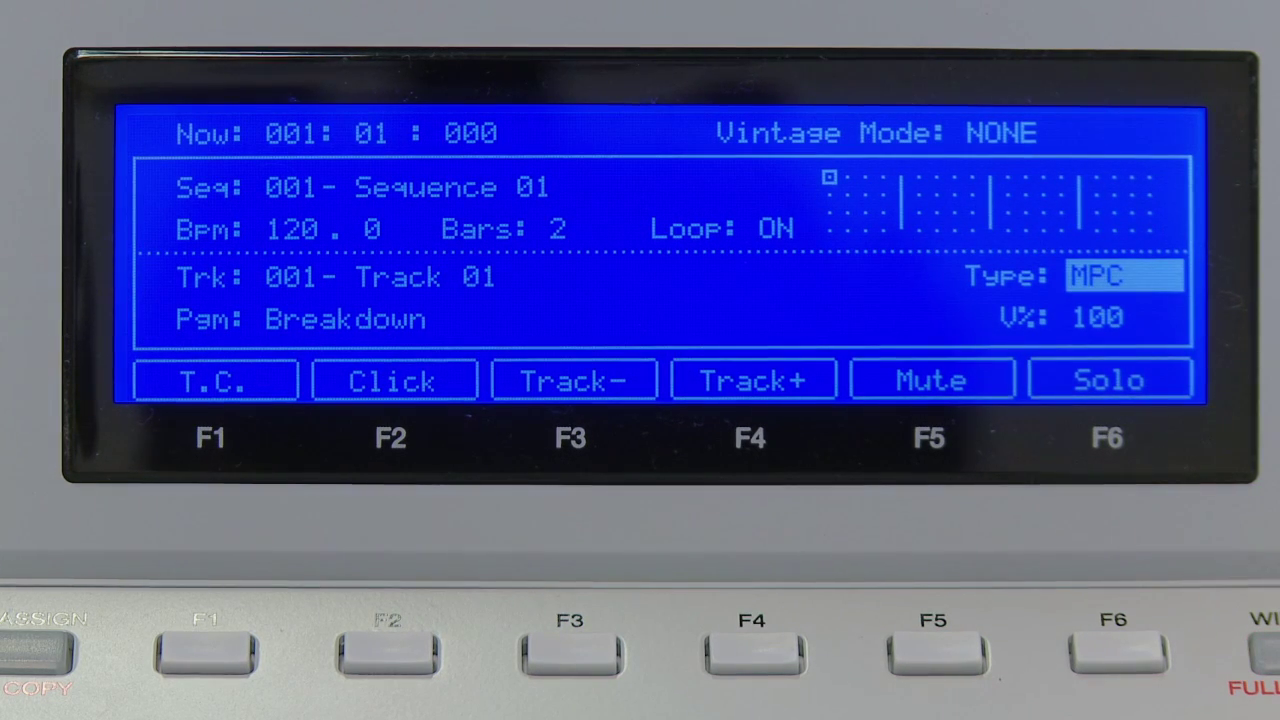
key("Up")
key("Down")
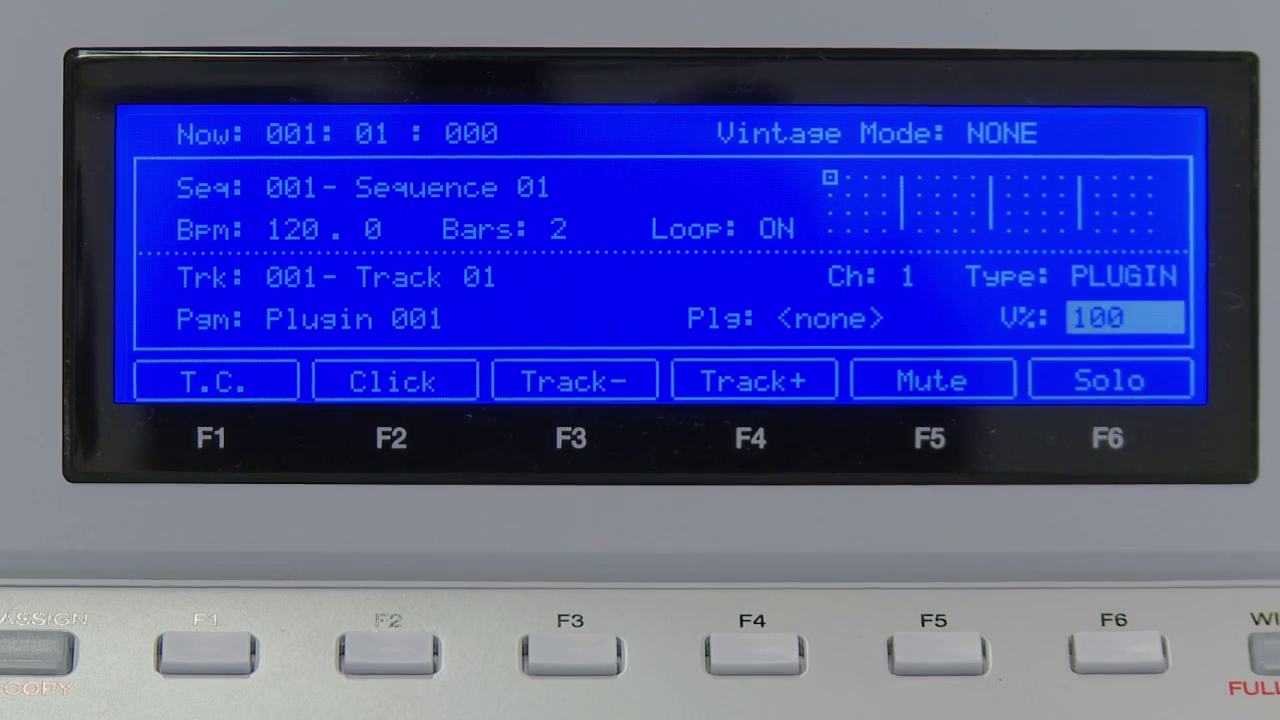
key("Left")
key("Return")
key("Down")
key("Down")
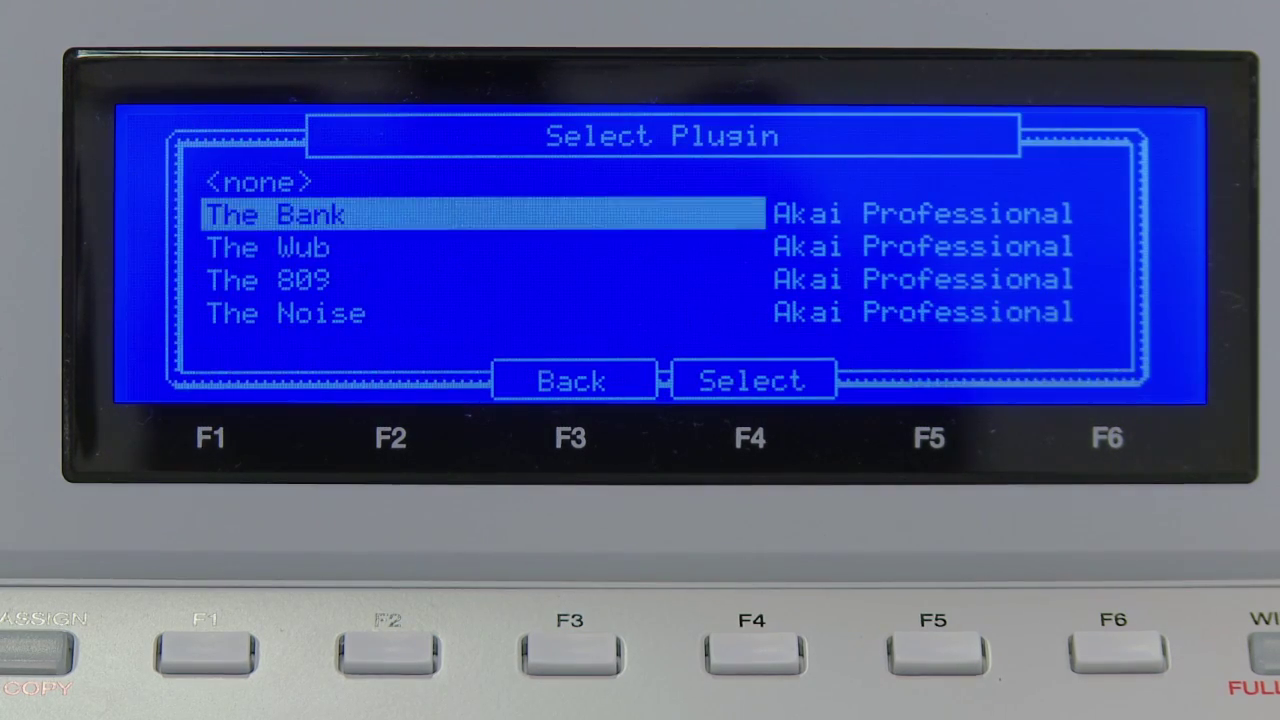
key("F4")
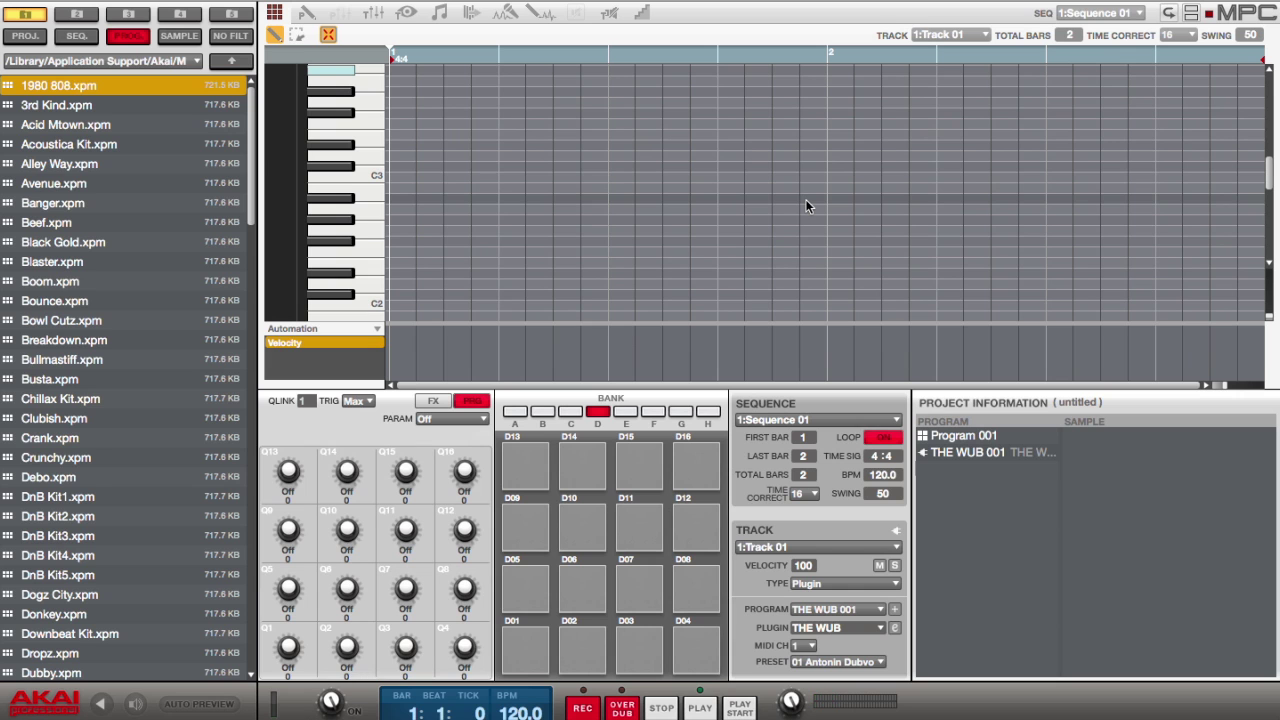
Add Track 02 on the THE WUB 001 program, checking the track mixer before and after, and return to the main view.
key("F4")
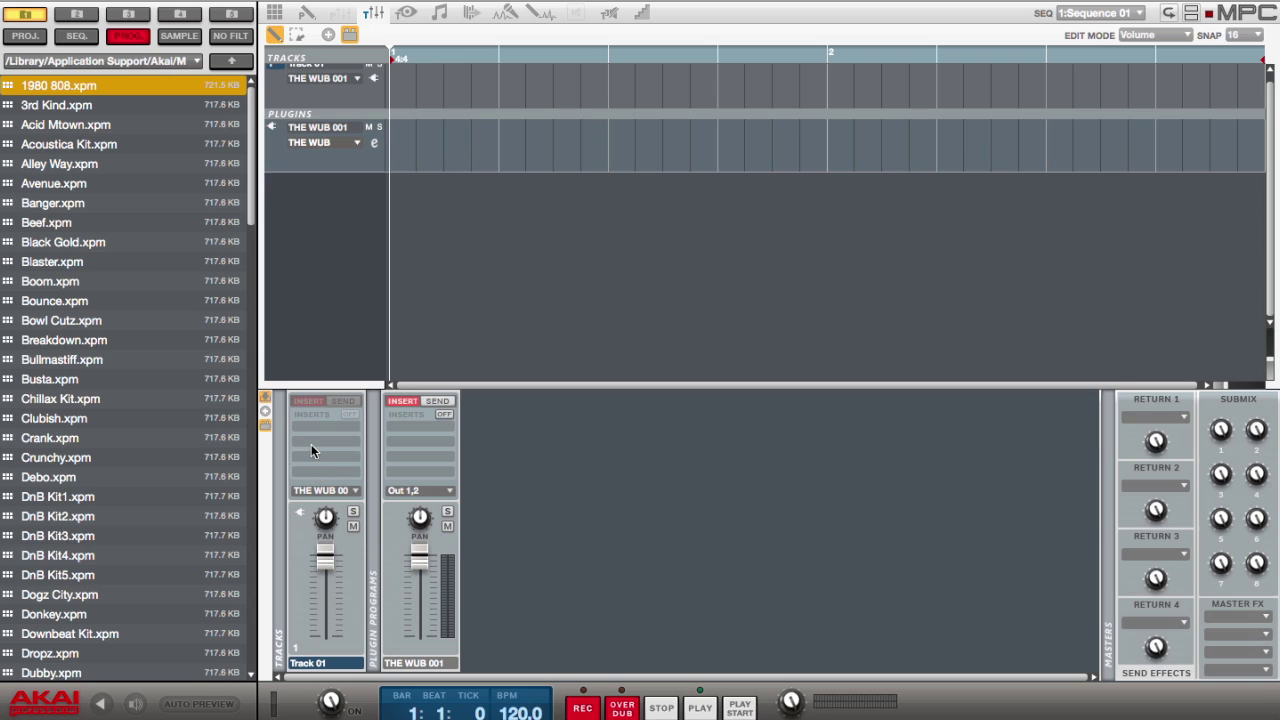
key("super+1")
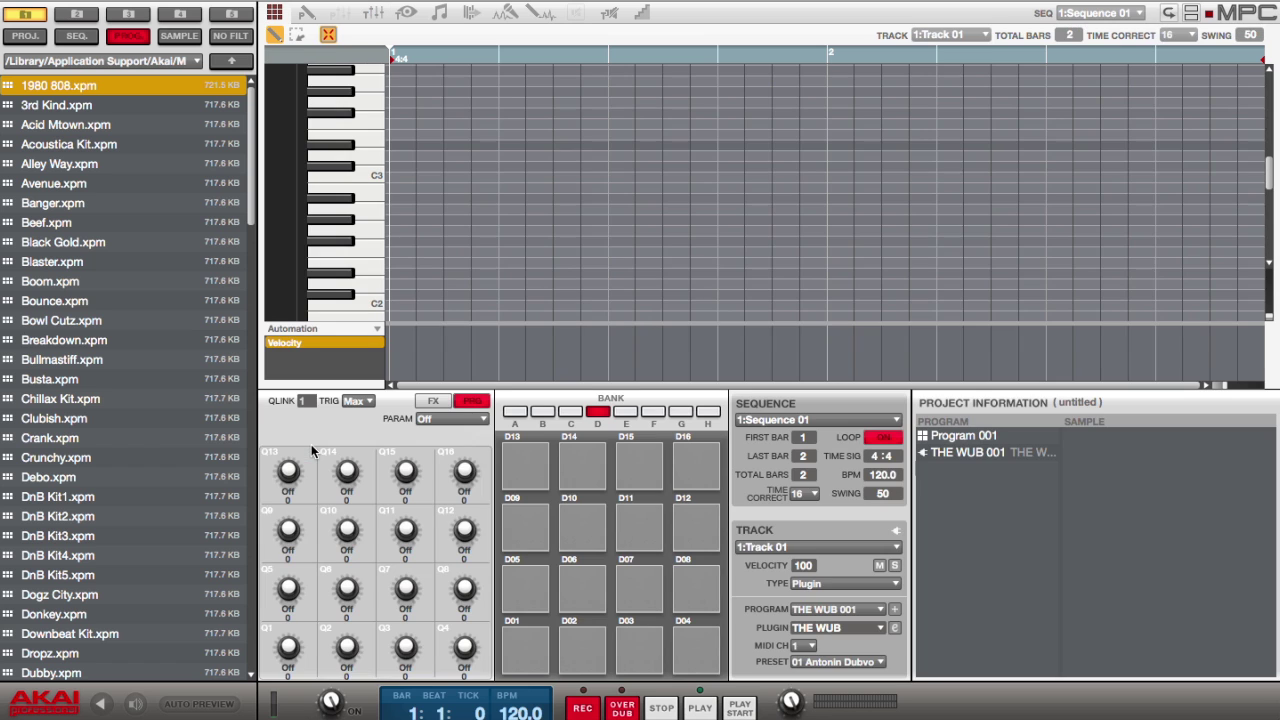
key("Down")
key("Down")
key("Up")
key("ctrl+g")
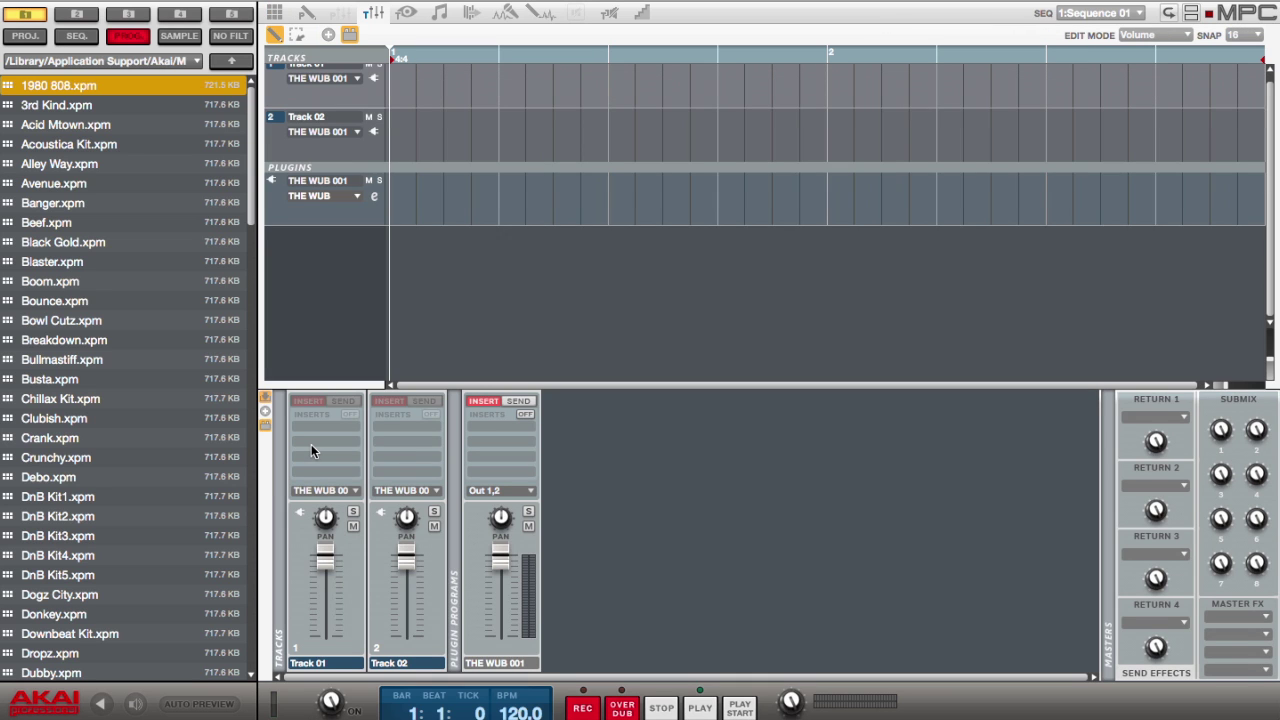
mouse_move(495, 569)
key("ctrl+g")
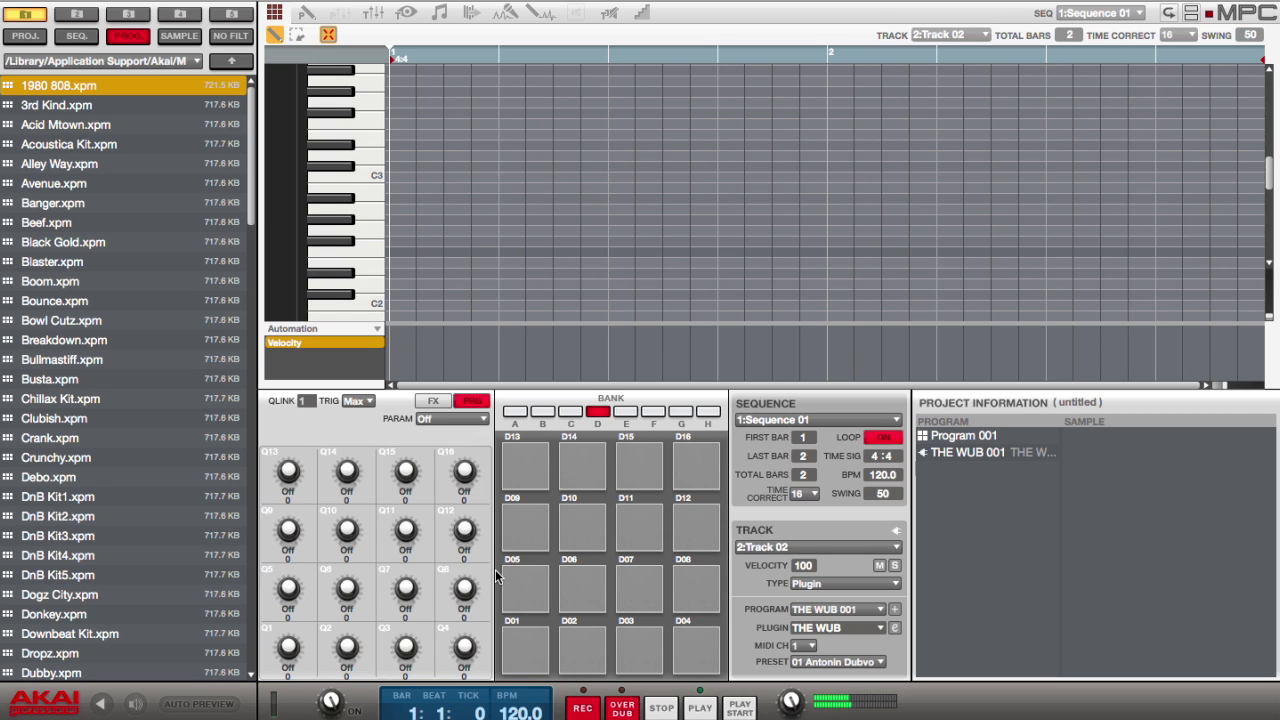
key("Up")
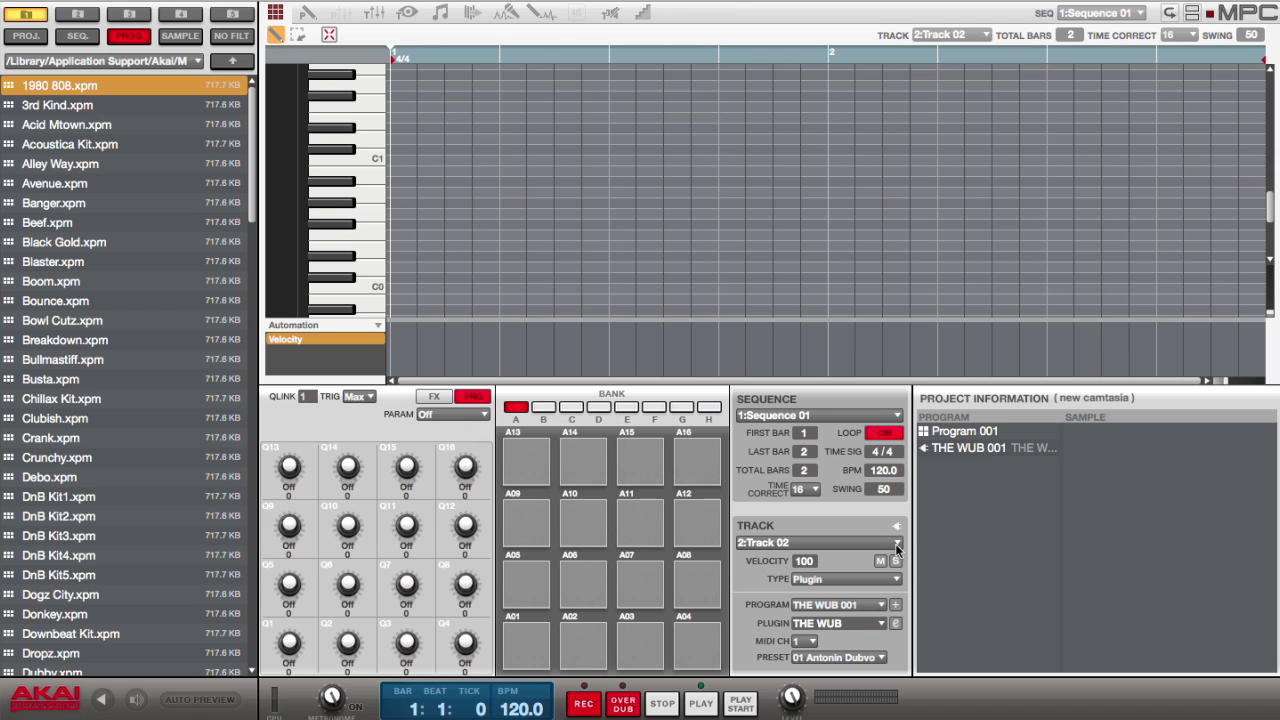
Switch to unused track 3 and create a new plugin program for it.
left_click(897, 543)
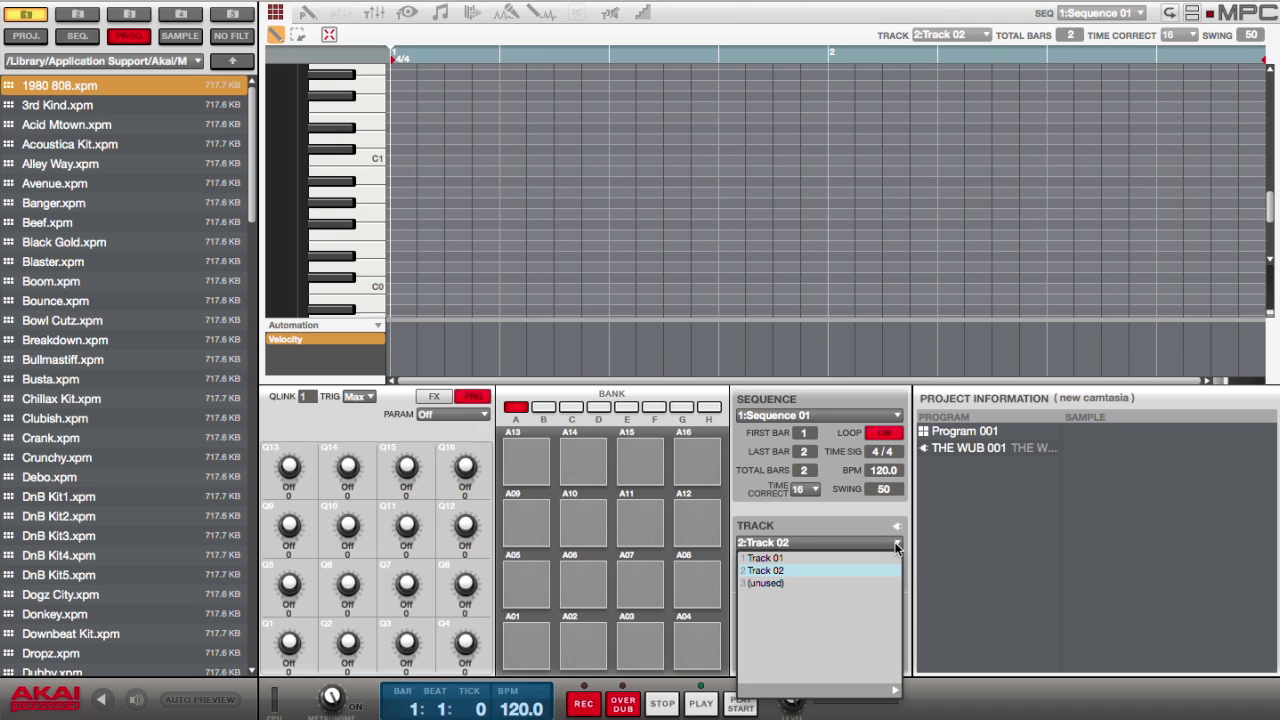
left_click(860, 584)
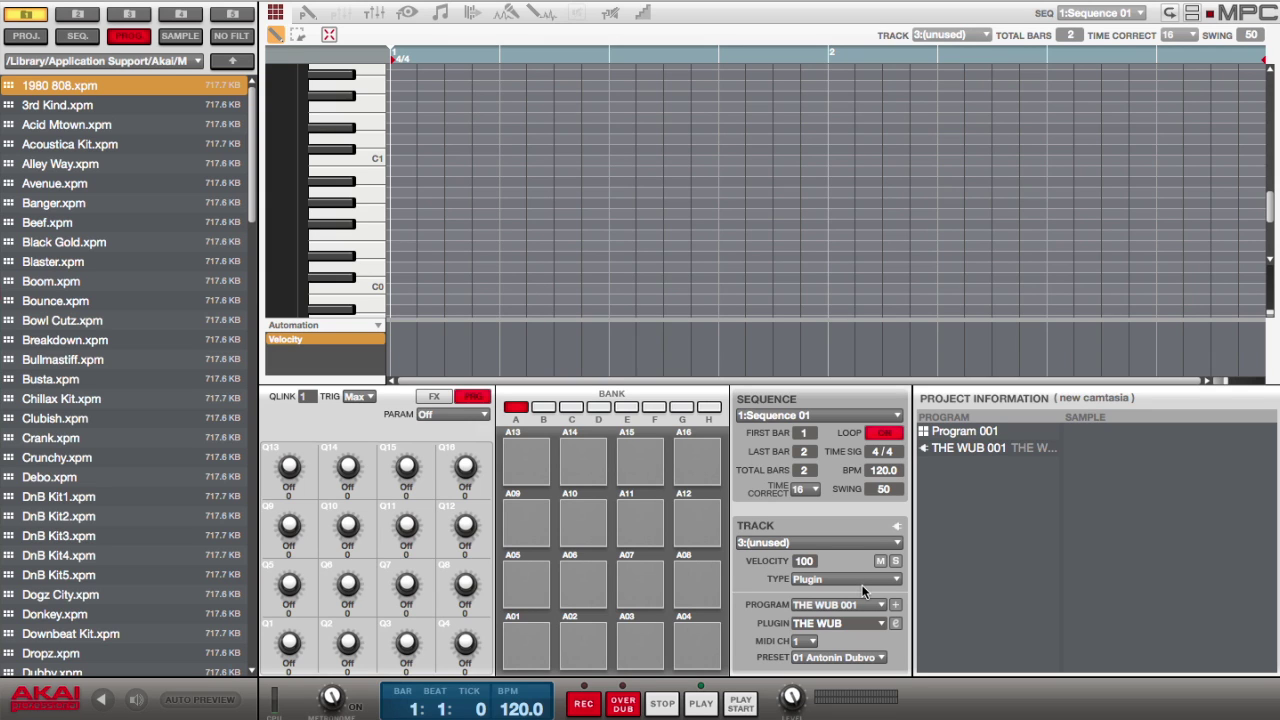
left_click(895, 605)
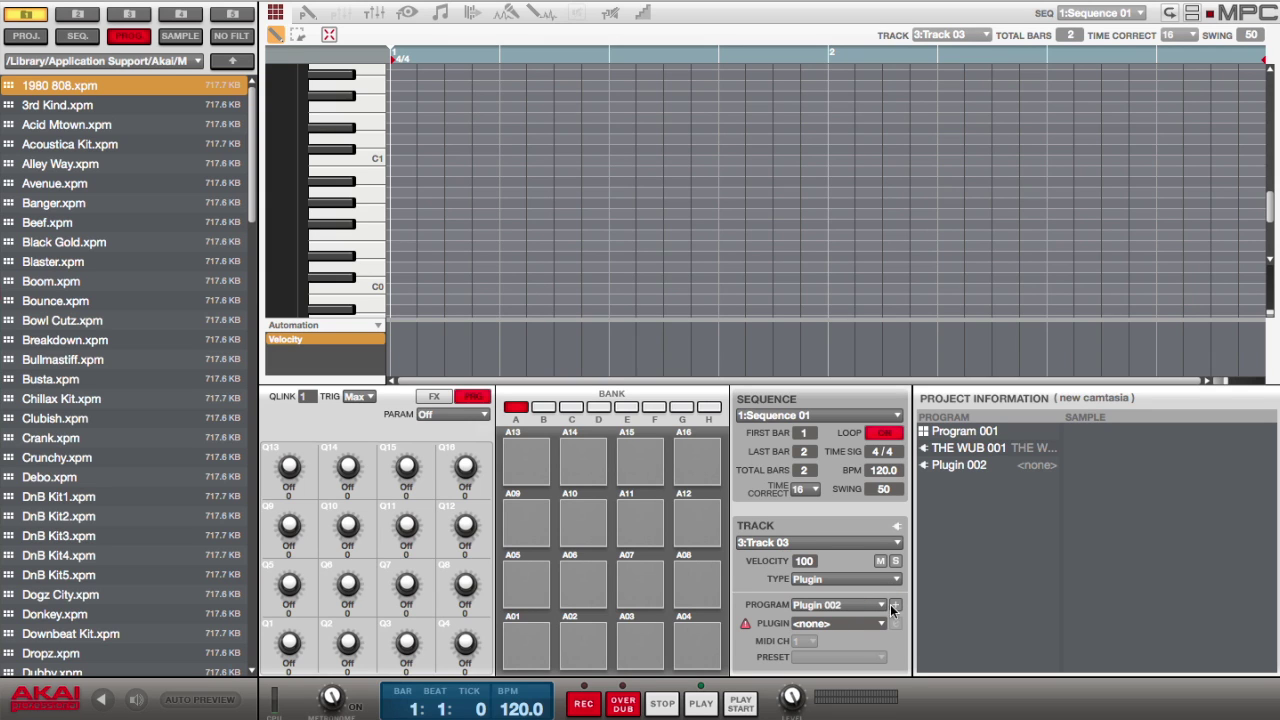
Load The Wub plugin into Track 03's new program and choose the 02 Cybermen.svx preset.
left_click(882, 623)
left_click(895, 504)
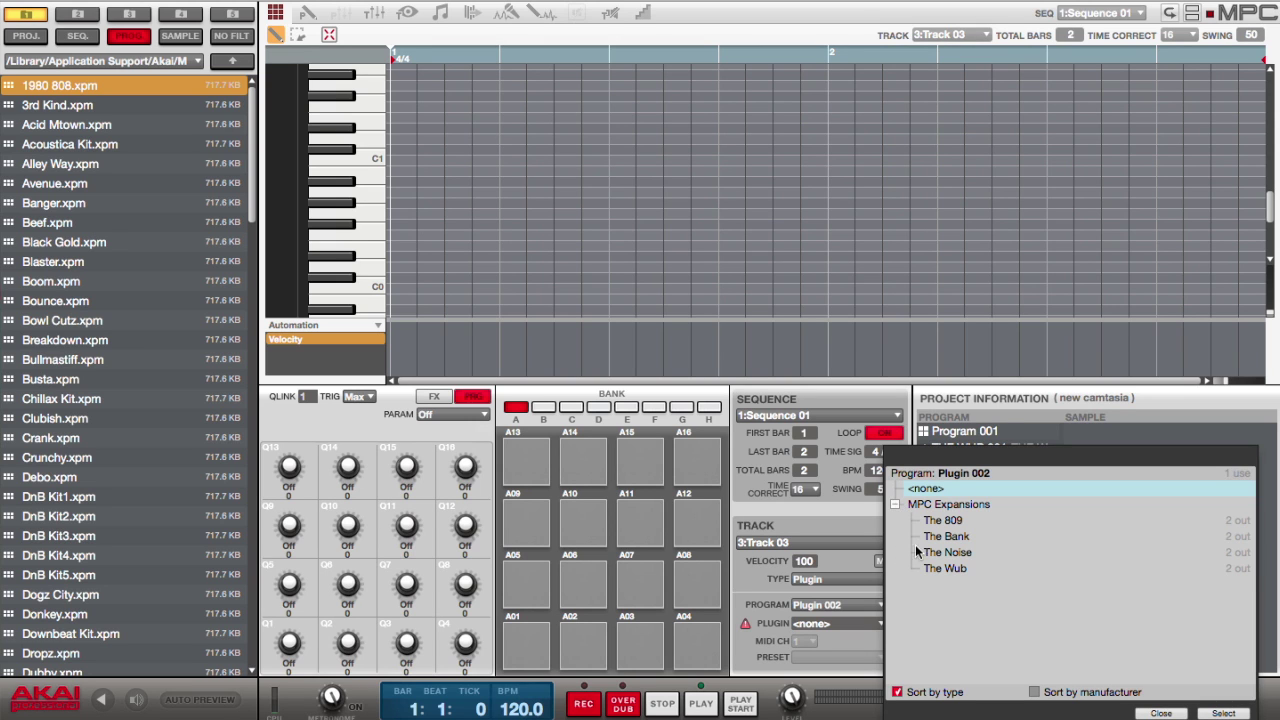
left_click(932, 568)
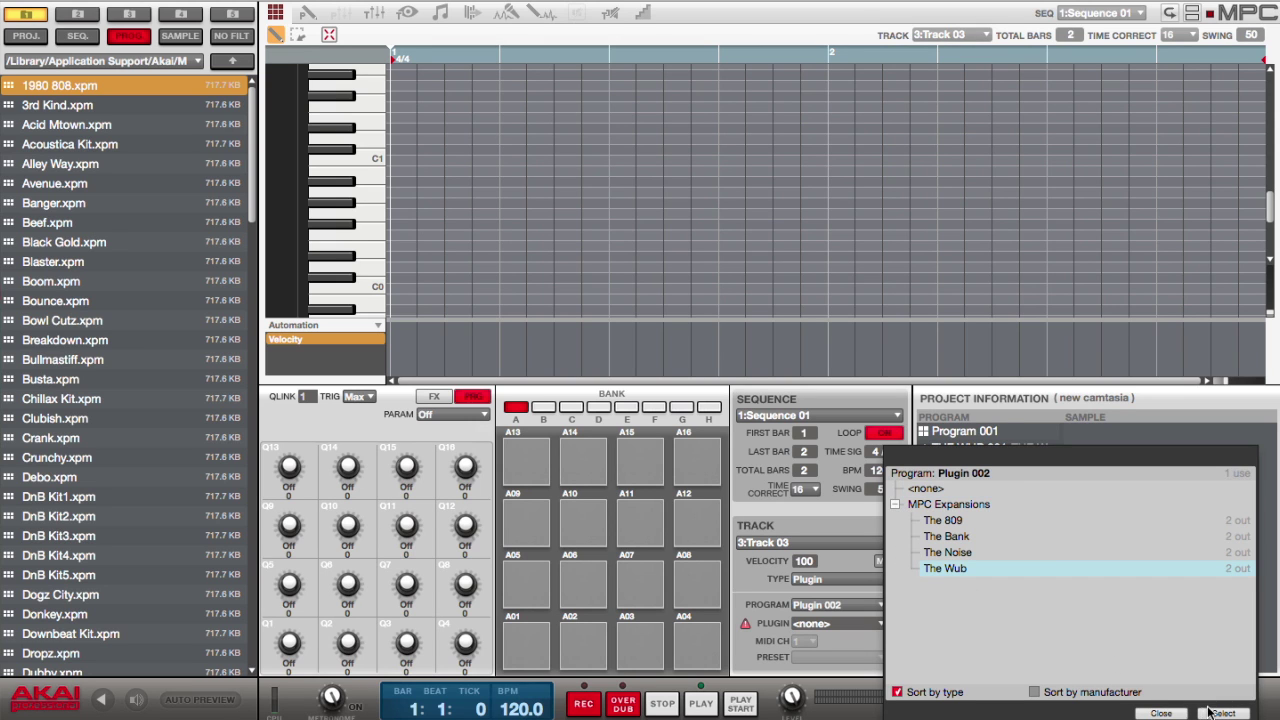
left_click(1214, 713)
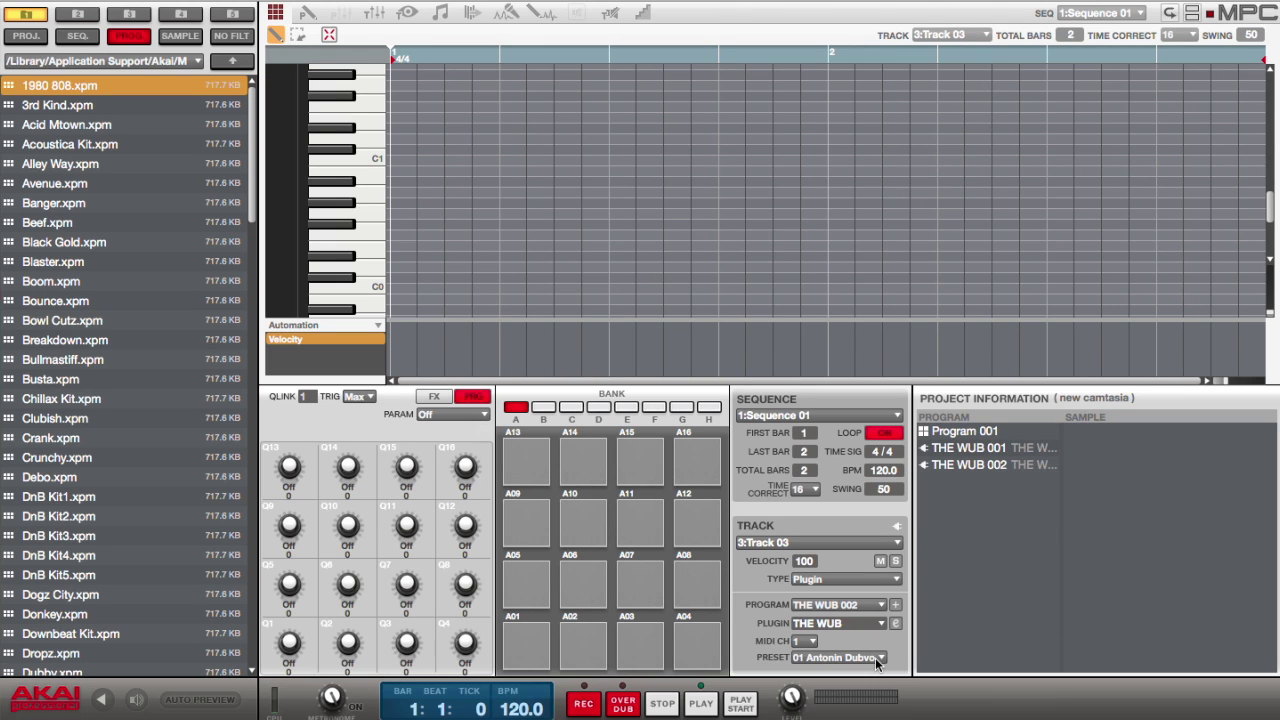
left_click(880, 658)
left_click(879, 671)
Show the track mixer and switch its display options, including the master section and unused tracks, over and back.
key("F4")
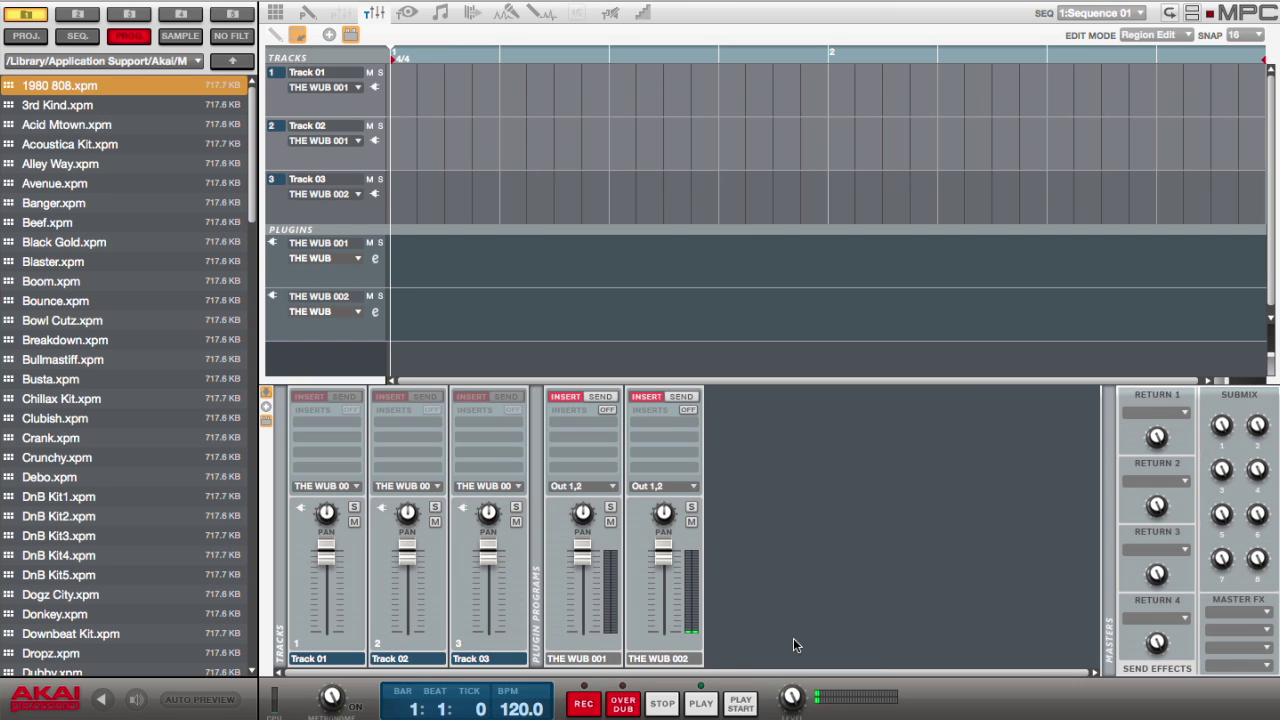
left_click(267, 393)
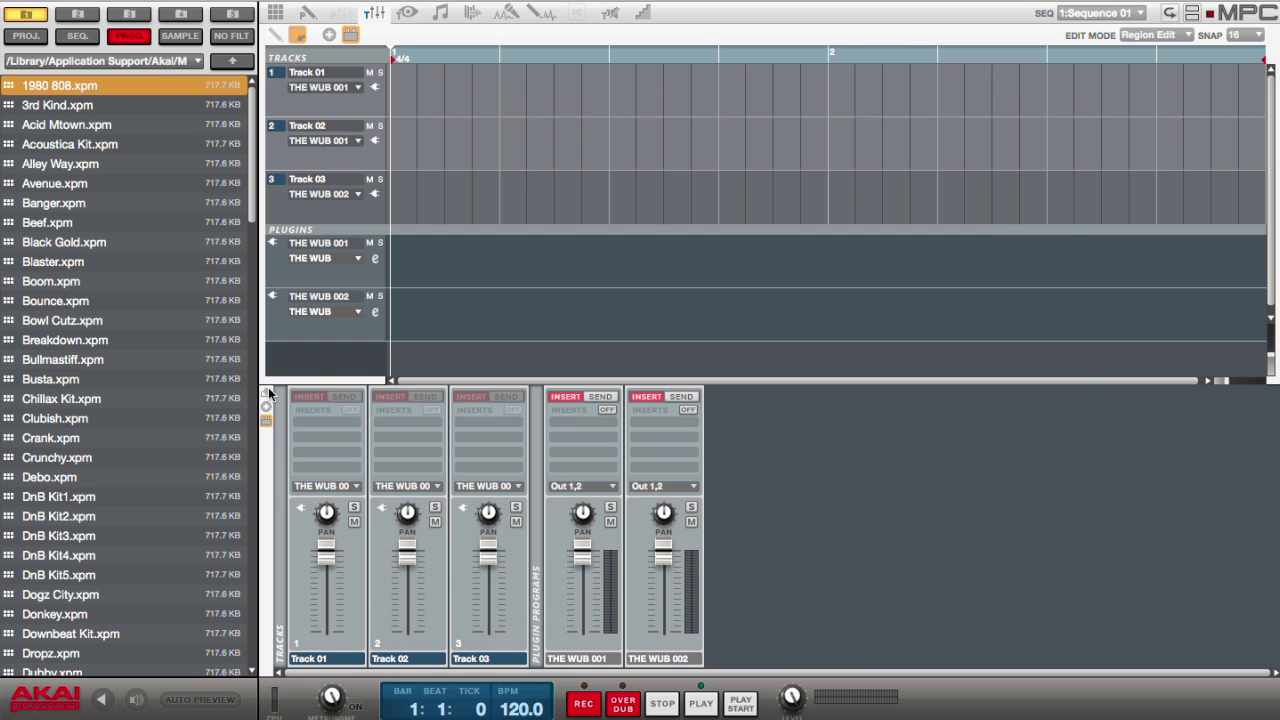
left_click(267, 393)
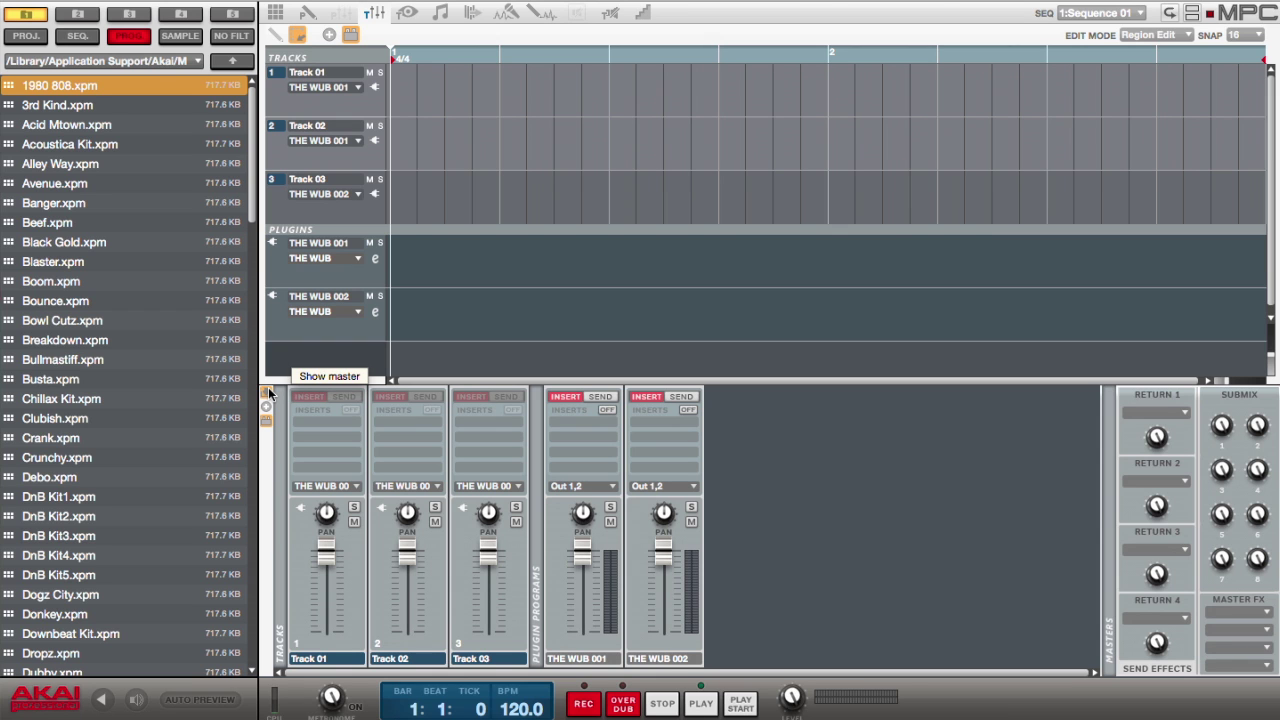
left_click(266, 405)
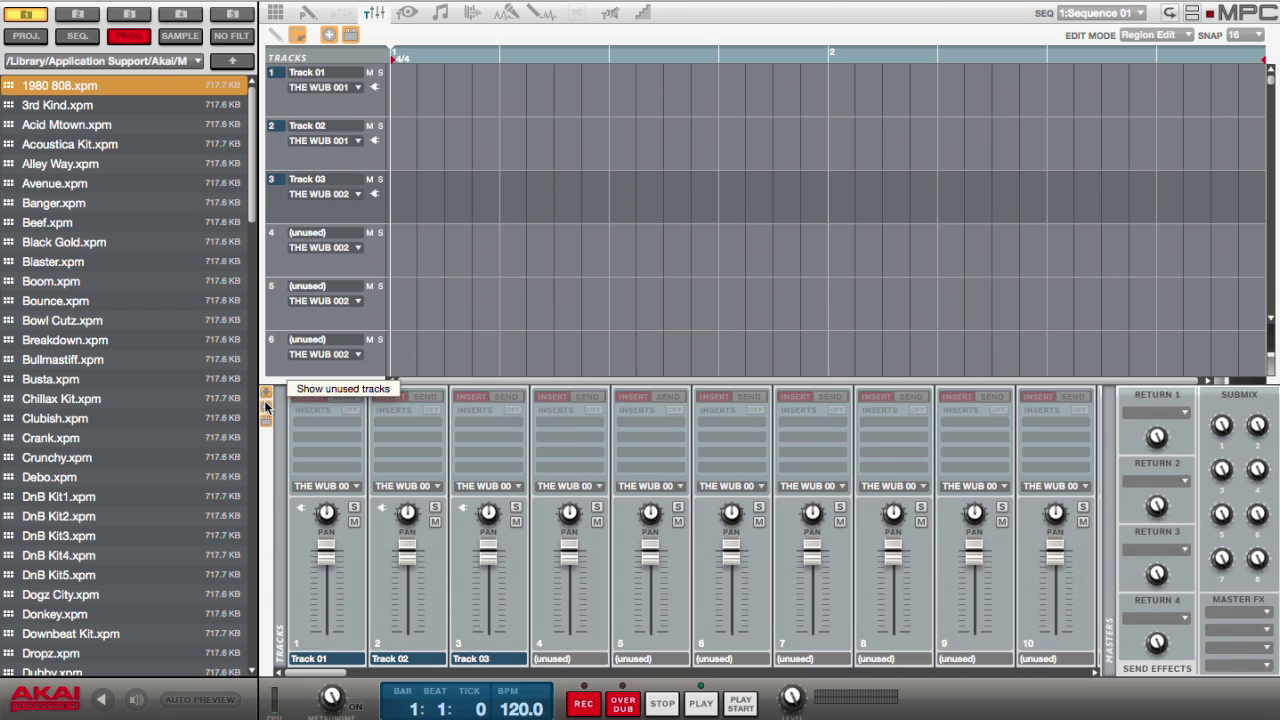
left_click(265, 405)
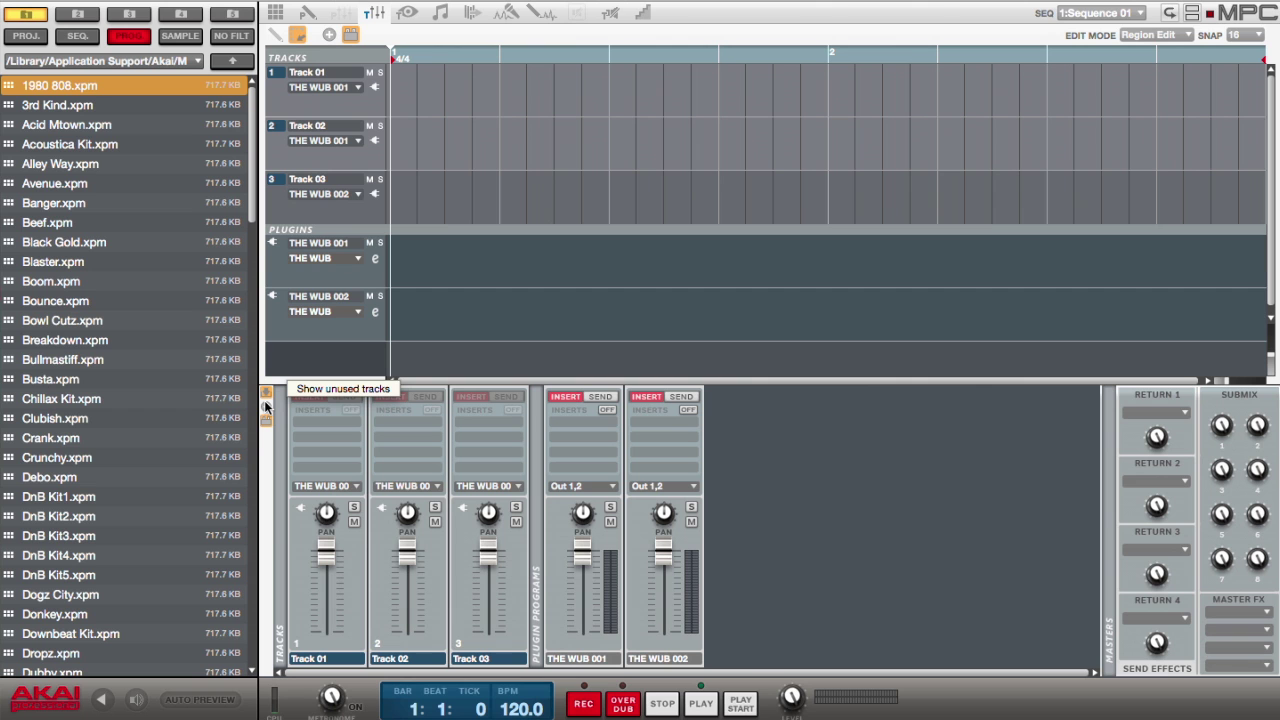
left_click(266, 422)
left_click(266, 422)
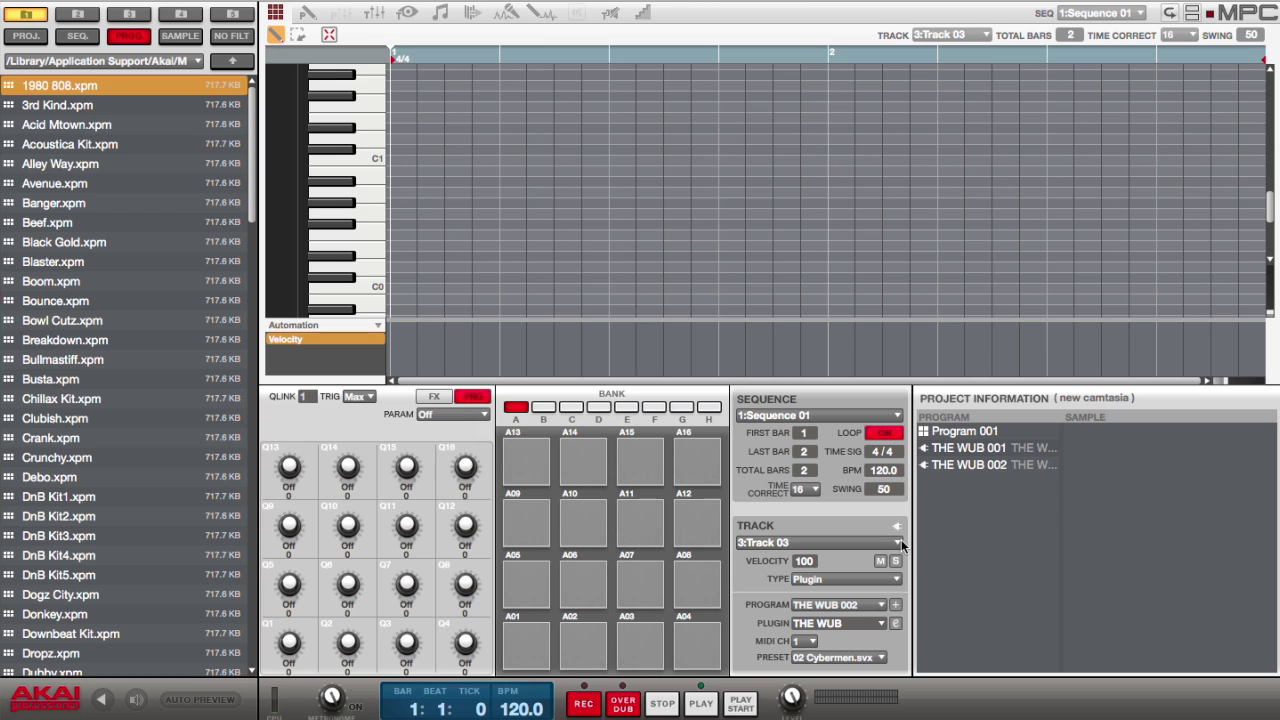
Switch to unused track 4 and create a new plugin program for it.
left_click(897, 542)
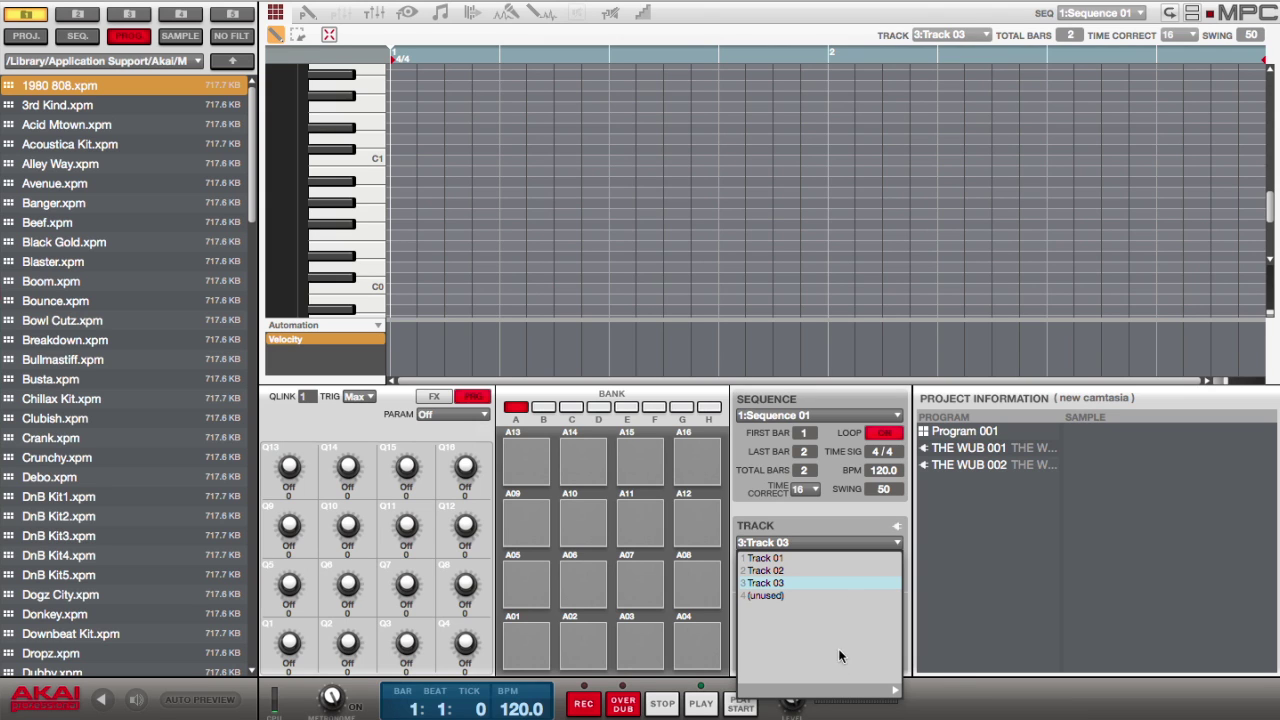
mouse_move(838, 694)
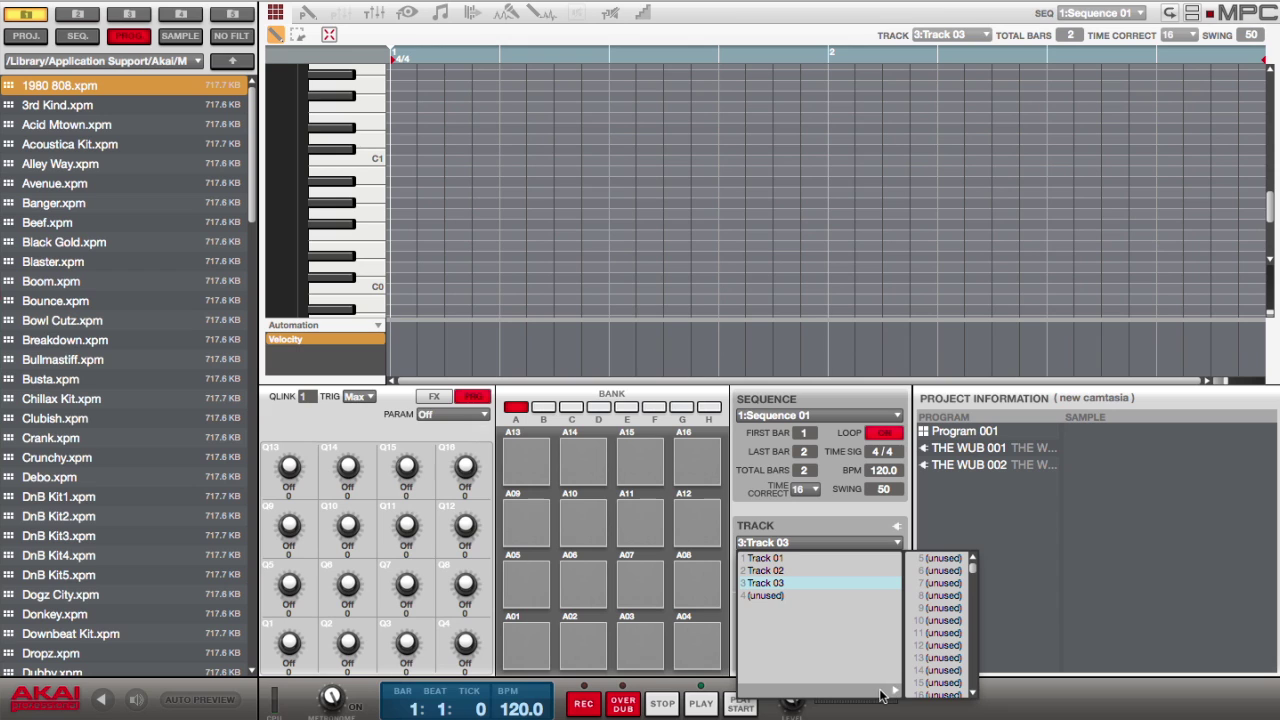
left_click(782, 596)
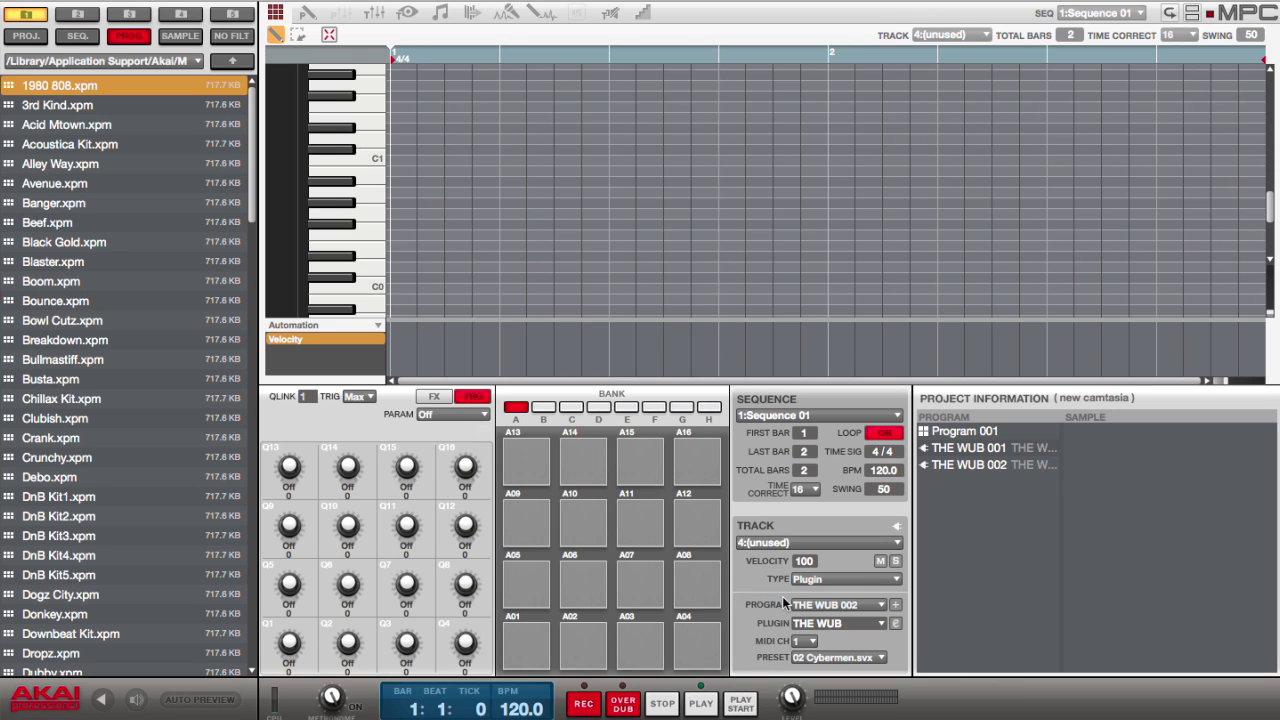
left_click(897, 605)
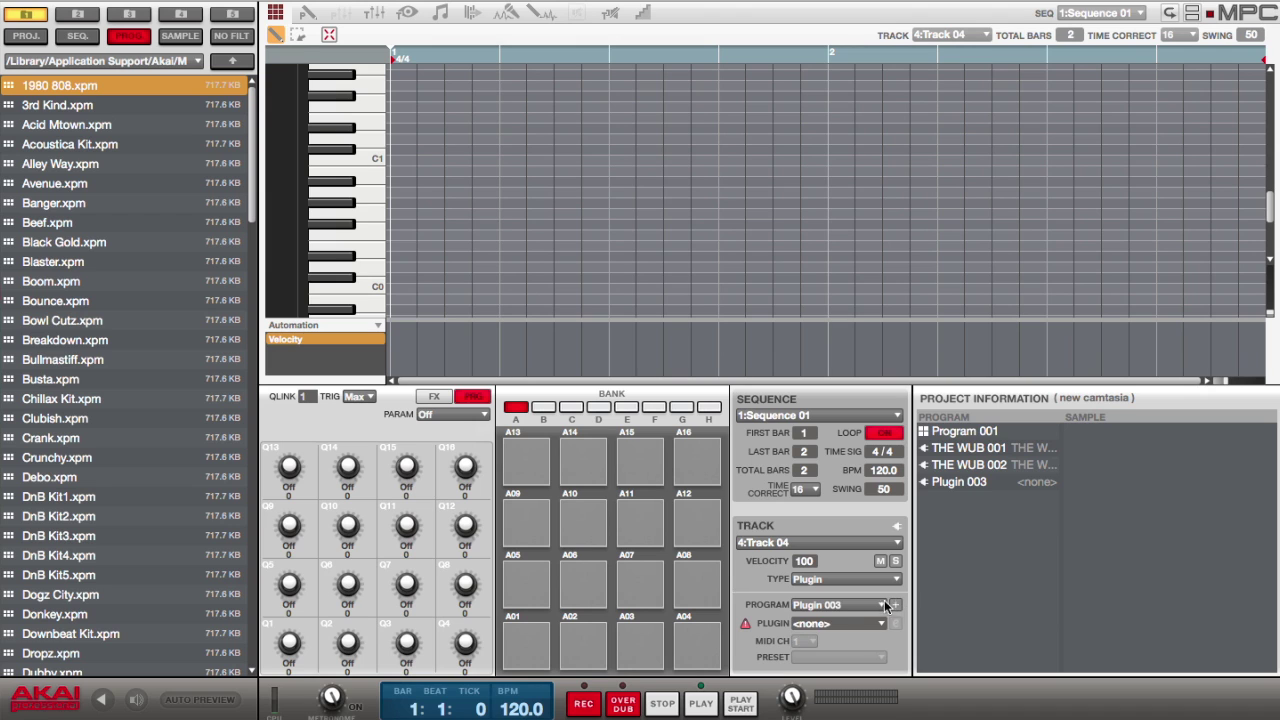
Load The Bank plugin into Track 04's new program and show the track mixer.
left_click(885, 605)
left_click(860, 646)
left_click(862, 624)
left_click(873, 504)
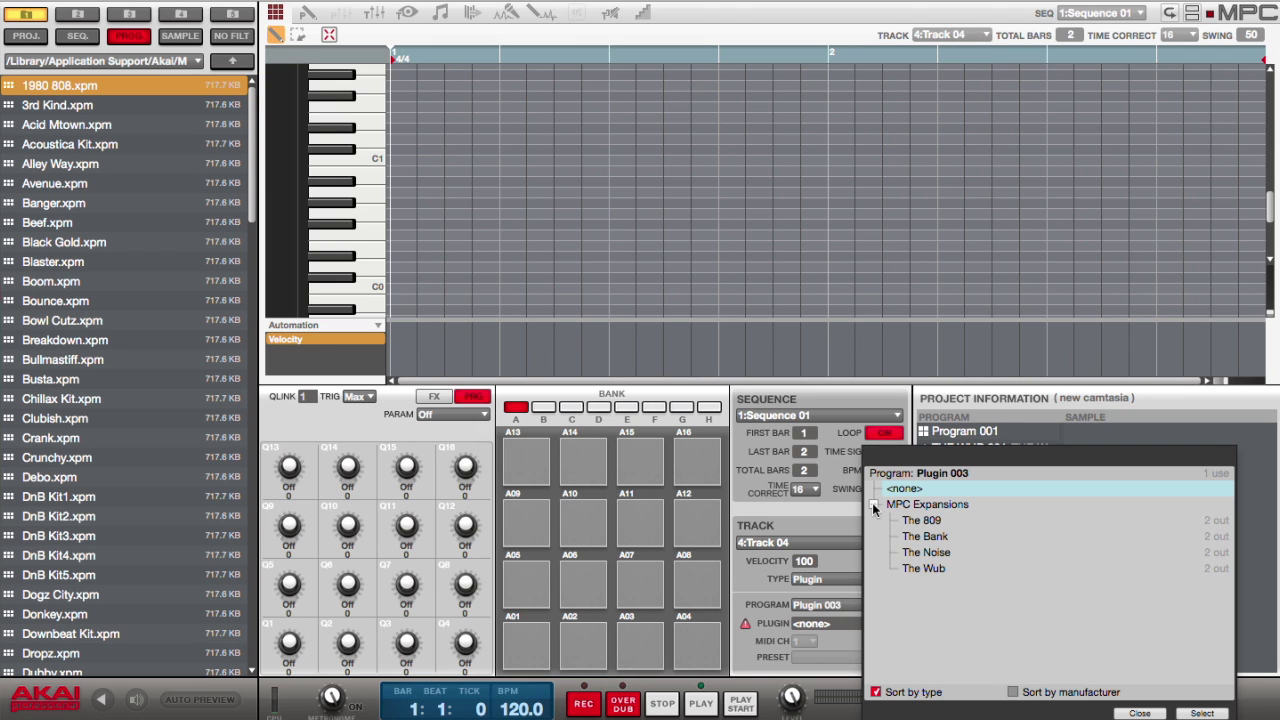
left_click(923, 536)
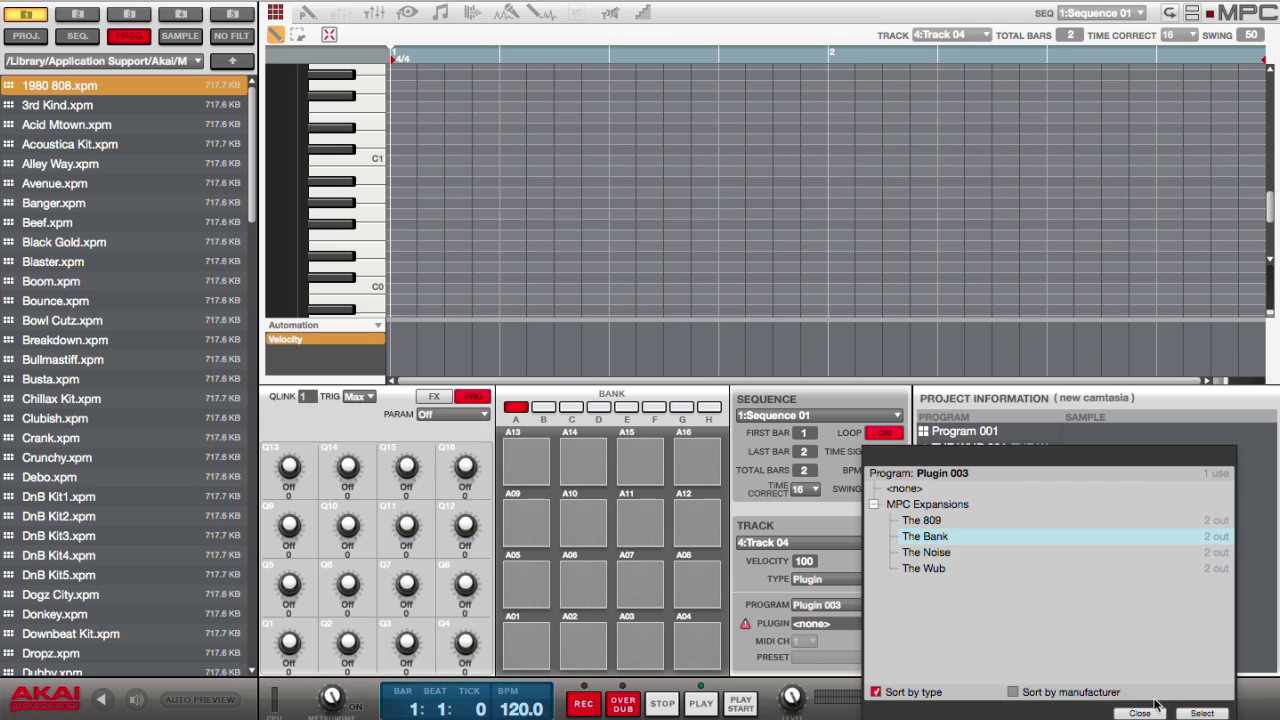
left_click(1185, 712)
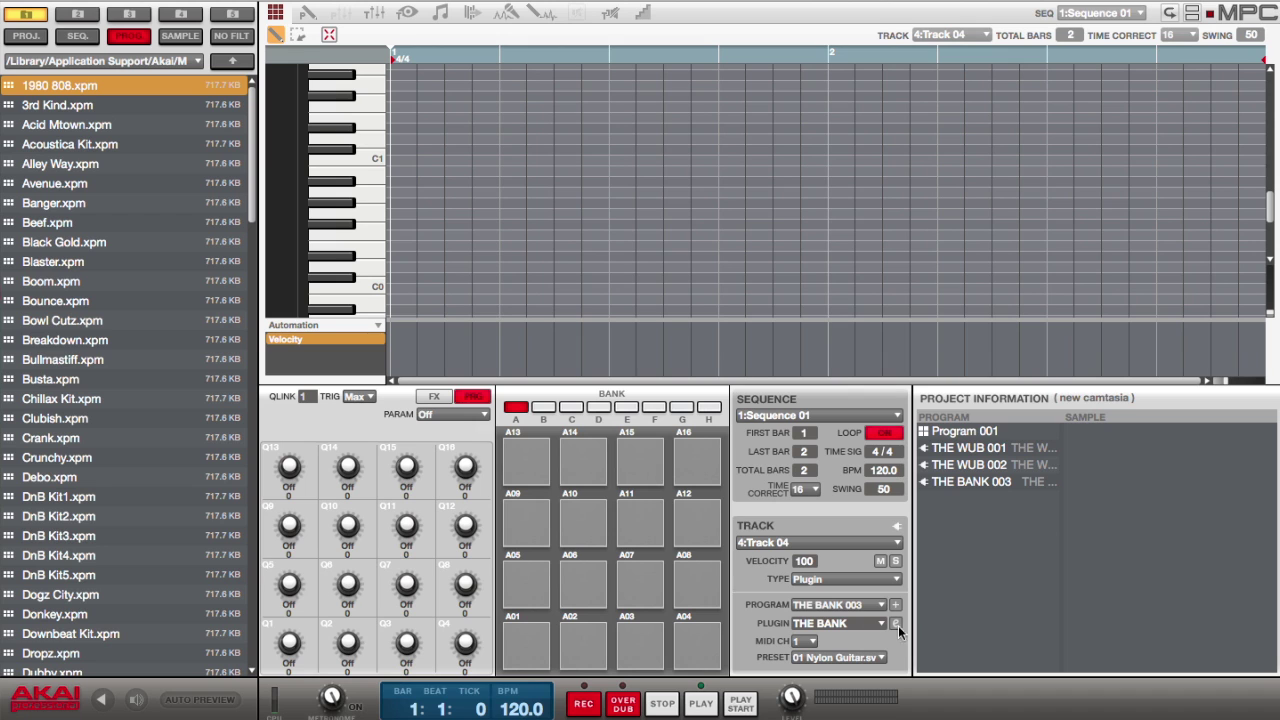
left_click(375, 12)
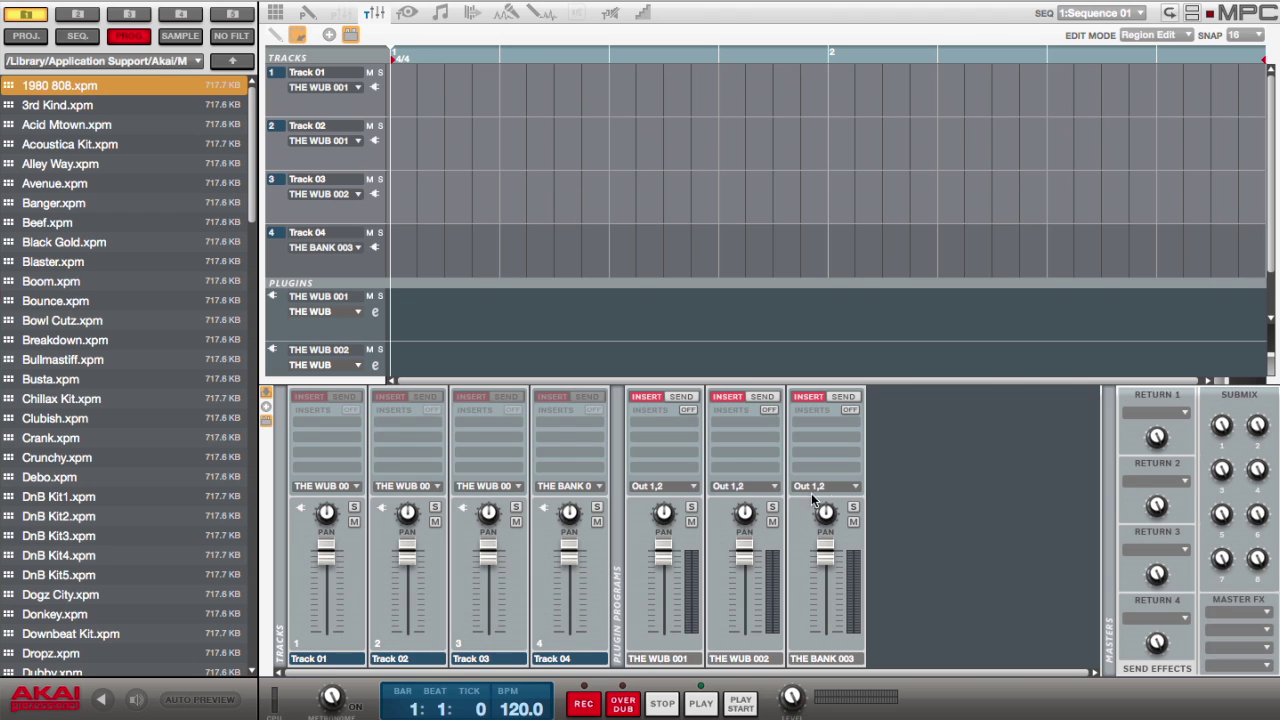
mouse_move(815, 508)
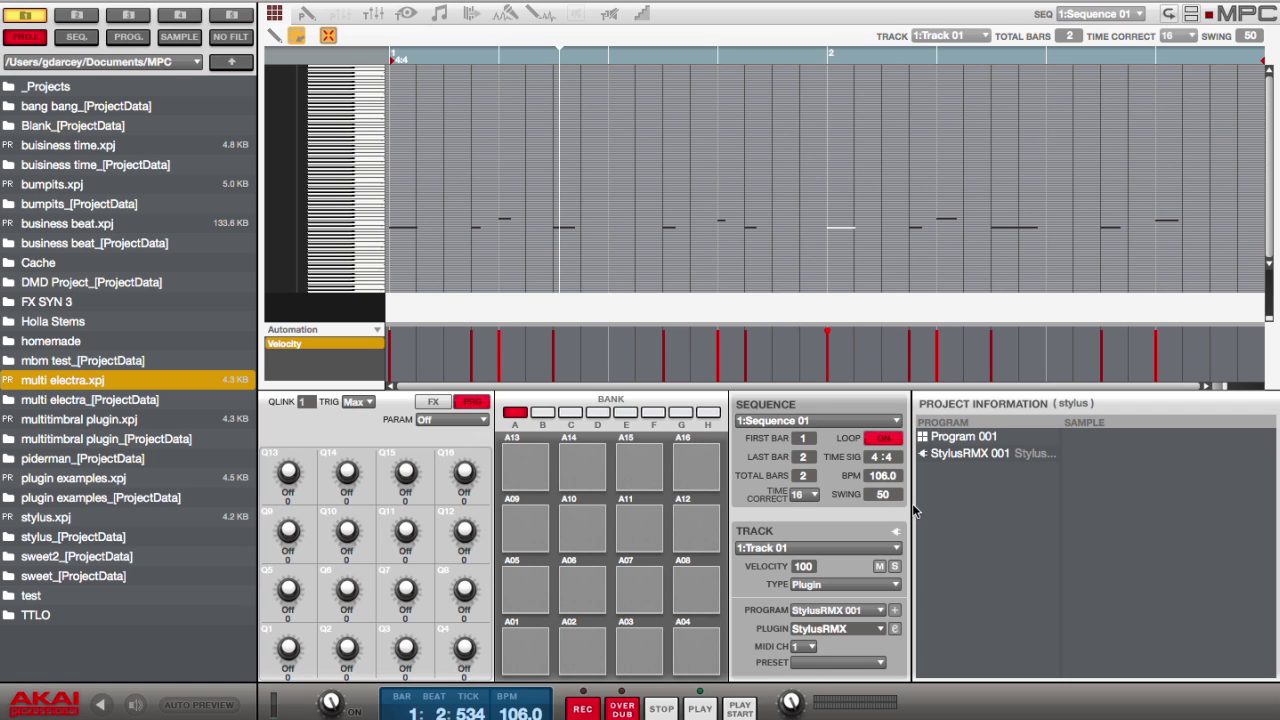
Review Track 02 and Track 03 of the stylus project, including their MIDI channels, and play the sequence.
left_click(893, 550)
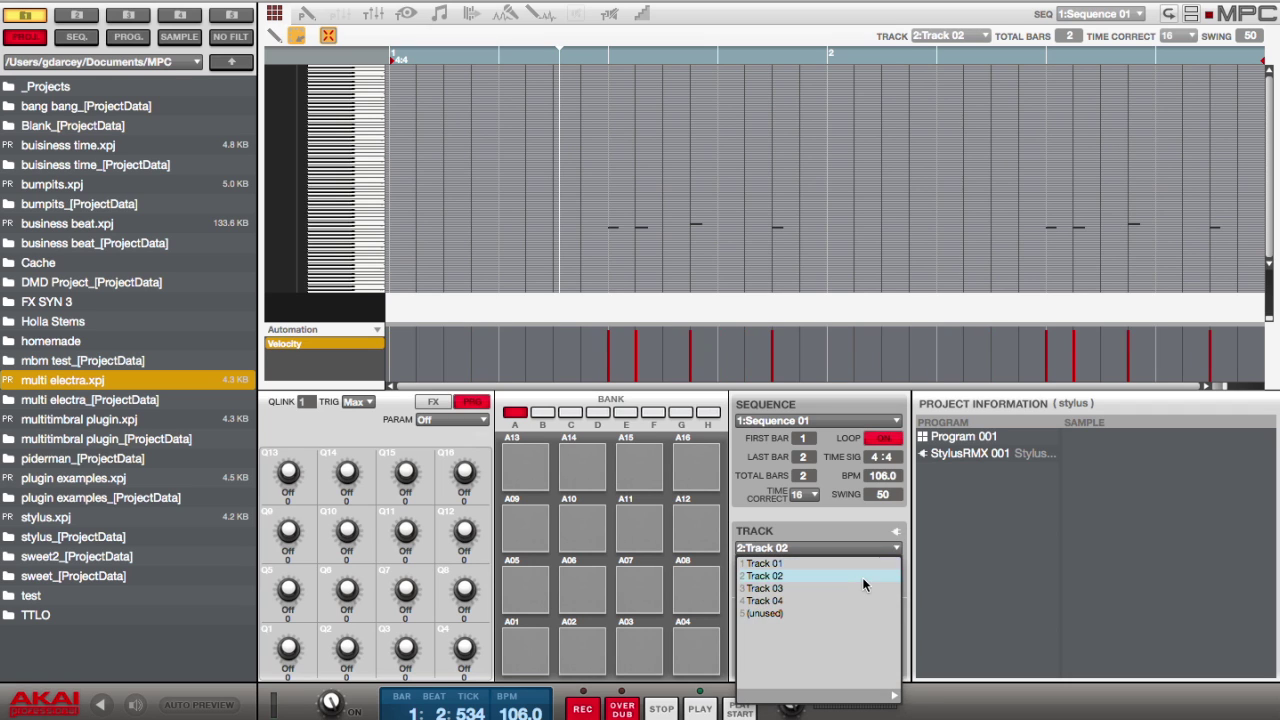
left_click(862, 577)
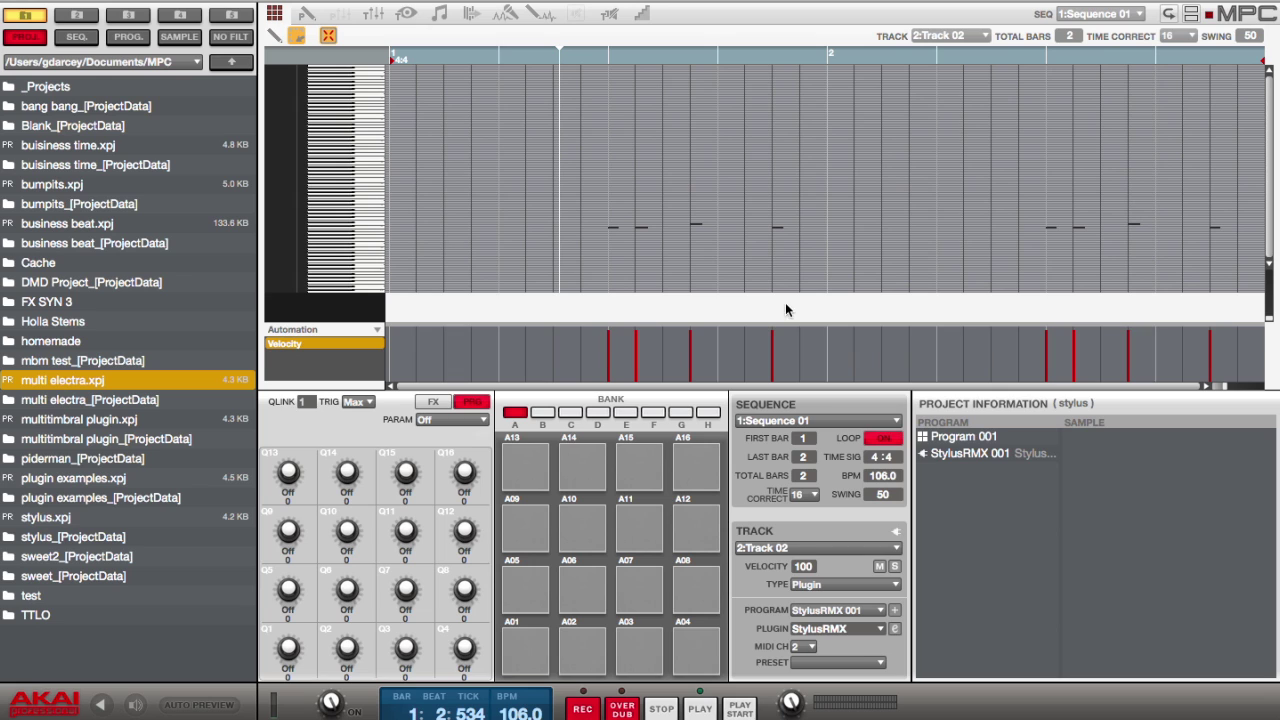
left_click(896, 550)
left_click(875, 584)
left_click(875, 584)
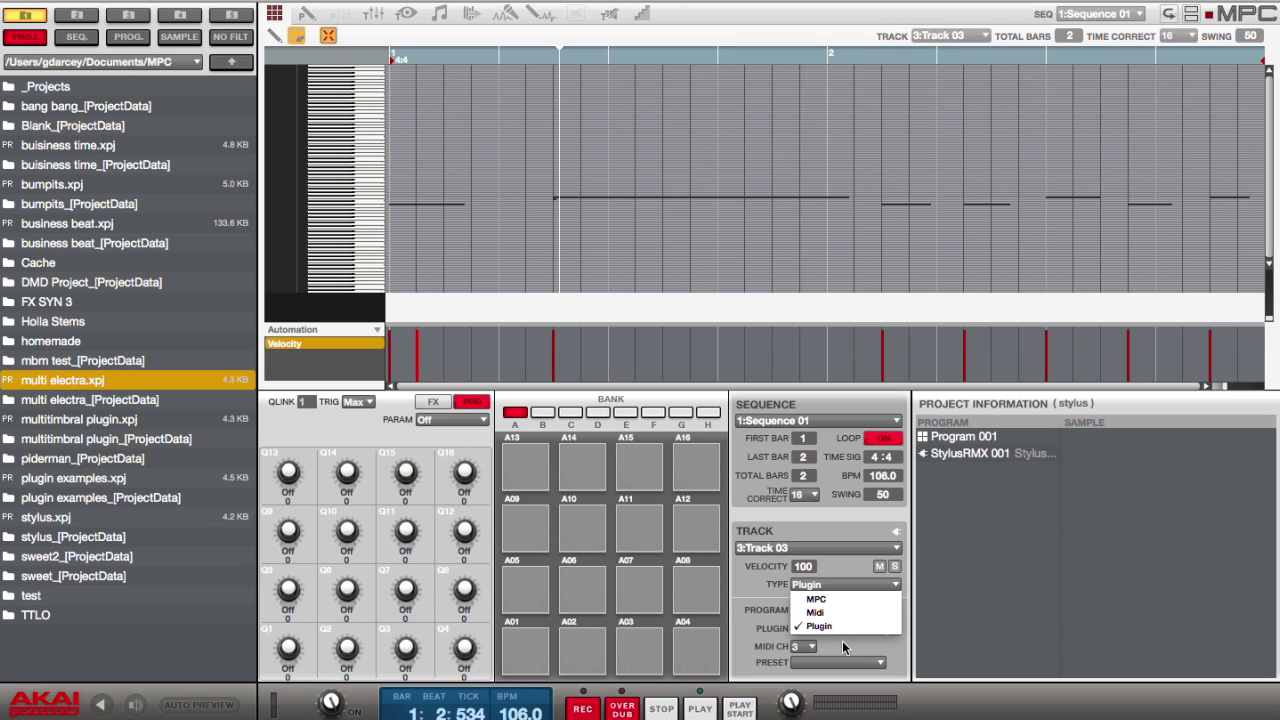
left_click(748, 636)
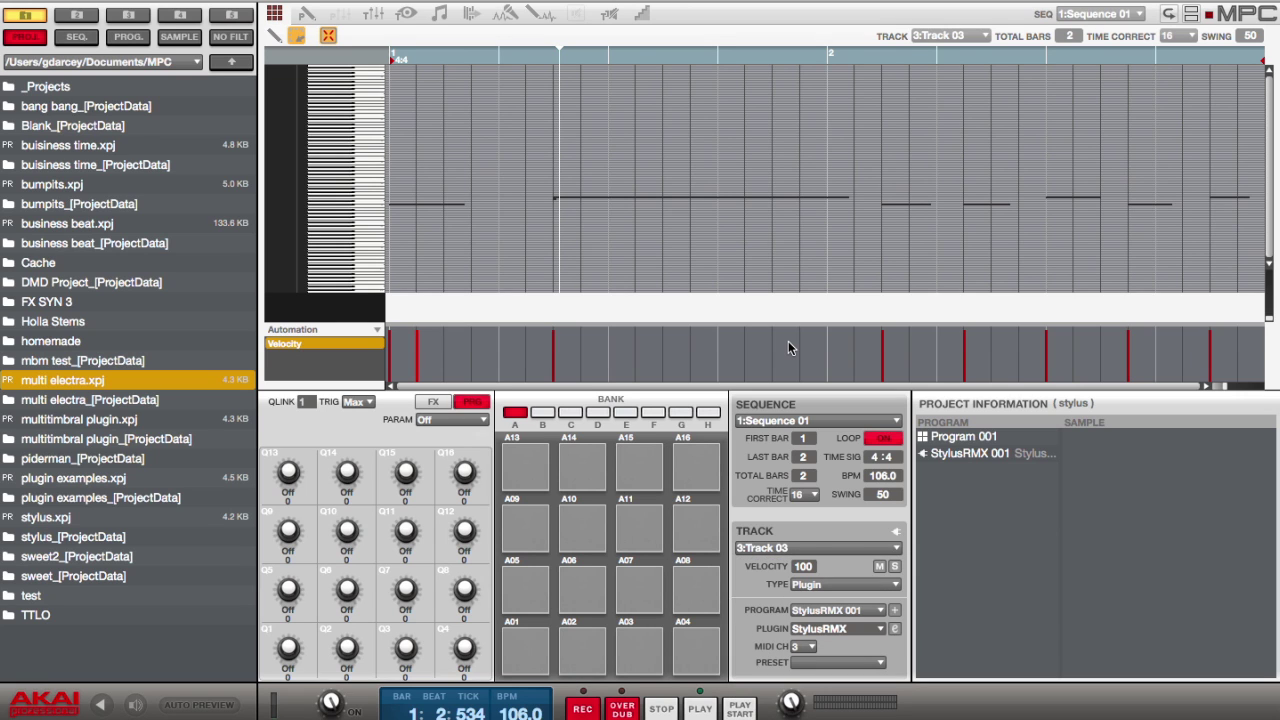
key("space")
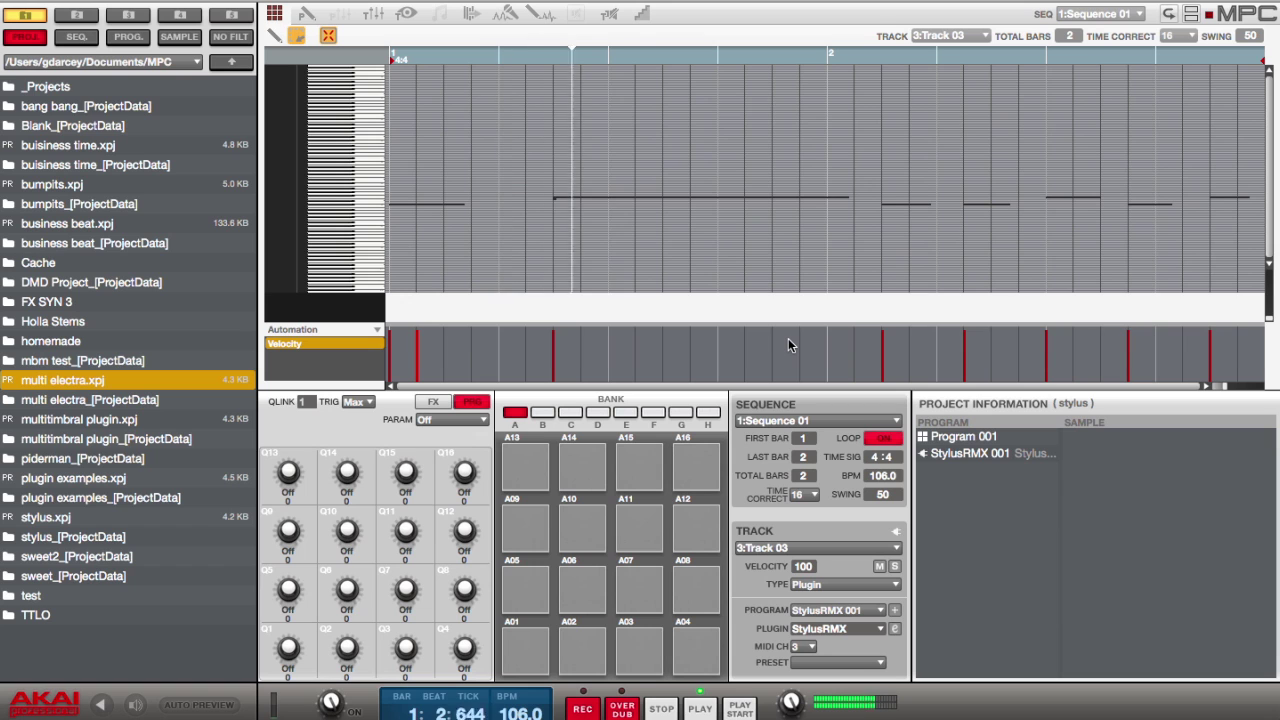
Open the mixer and switch its display from Track levels to Plugin levels.
key("F4")
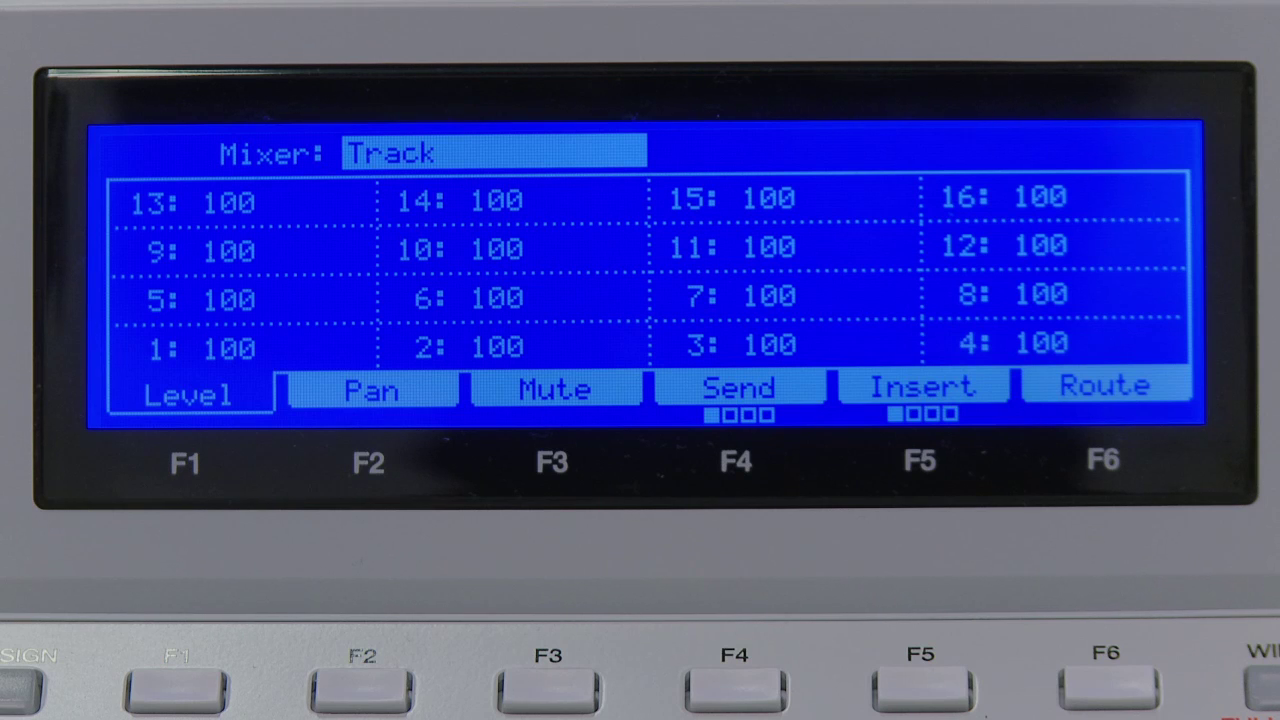
scroll(494, 152, "down", 1)
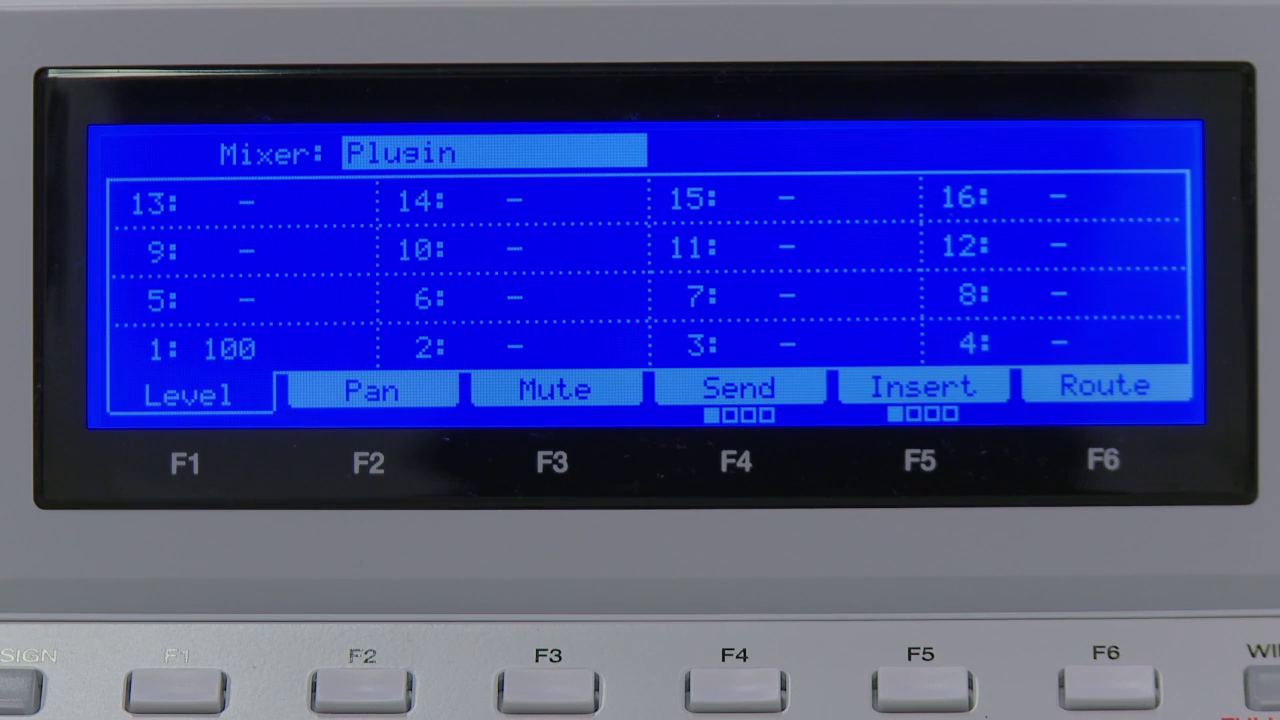